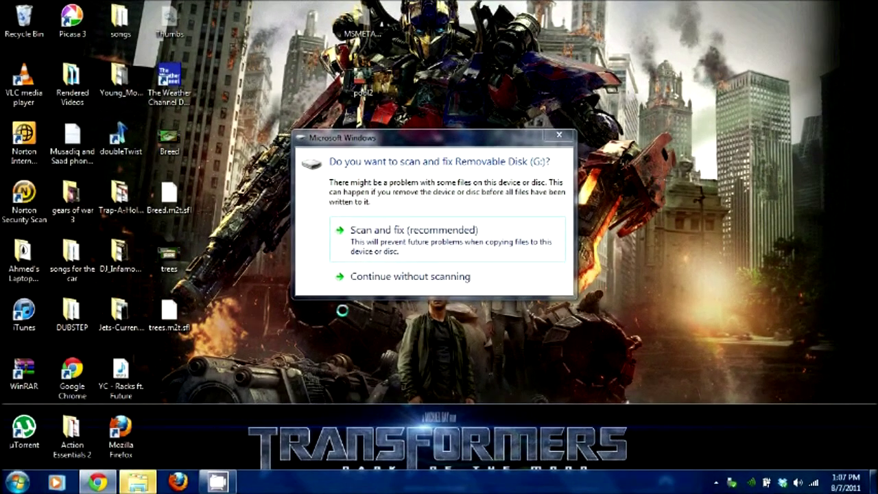
# Skip scanning the removable disk and open Computer Management from the Start menu's Computer entry
pyautogui.click(346, 276)
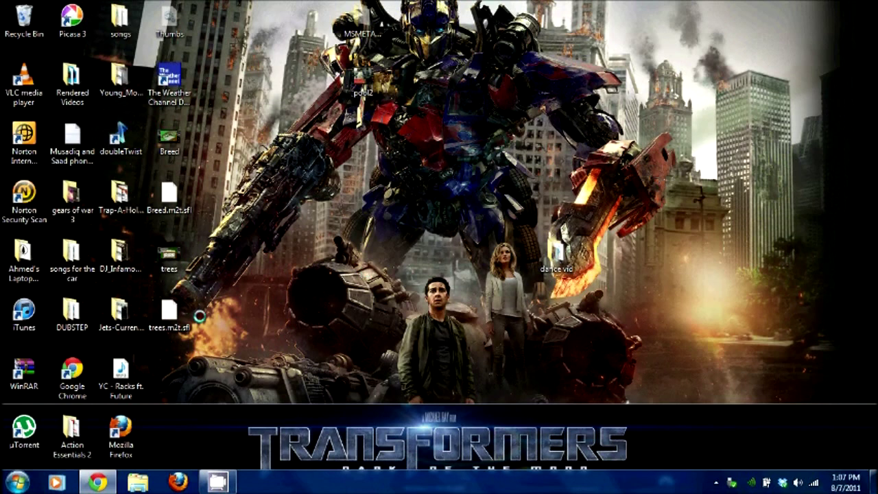
pyautogui.click(18, 482)
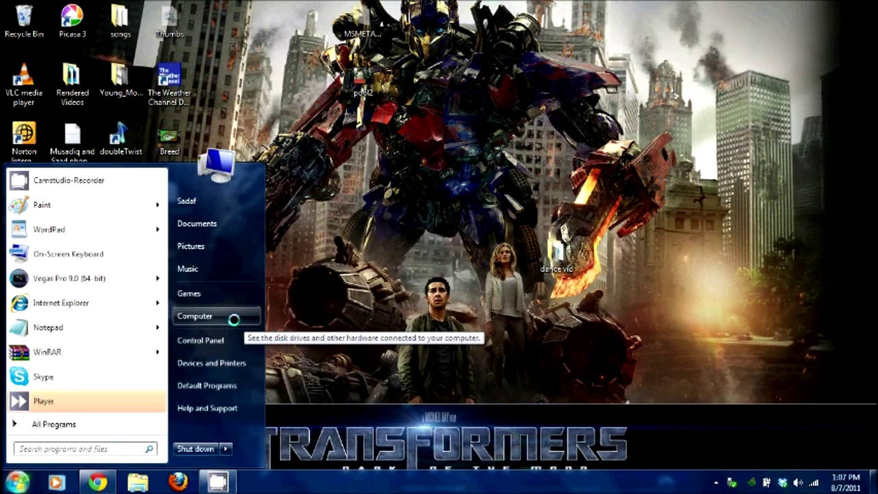
pyautogui.rightClick(233, 319)
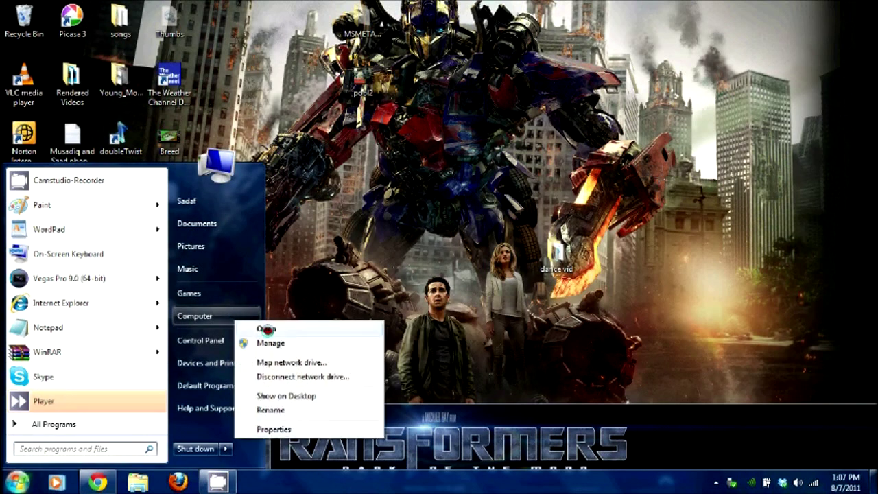
pyautogui.click(289, 343)
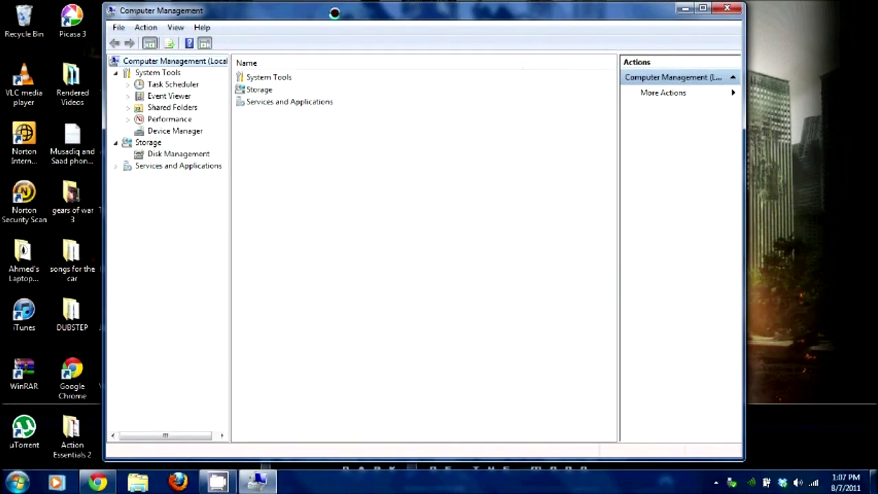
# Maximize Computer Management and show Disk Management with Disk 1's 60 MB G: partition selected
pyautogui.click(610, 14)
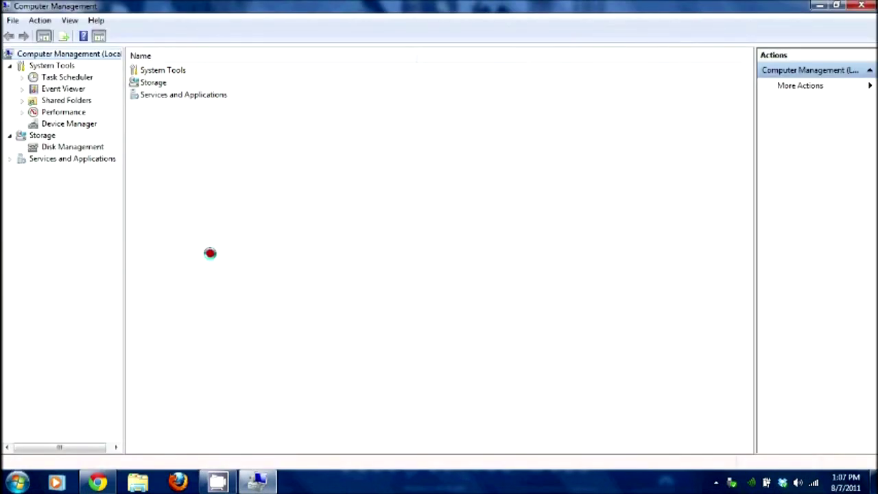
pyautogui.click(60, 147)
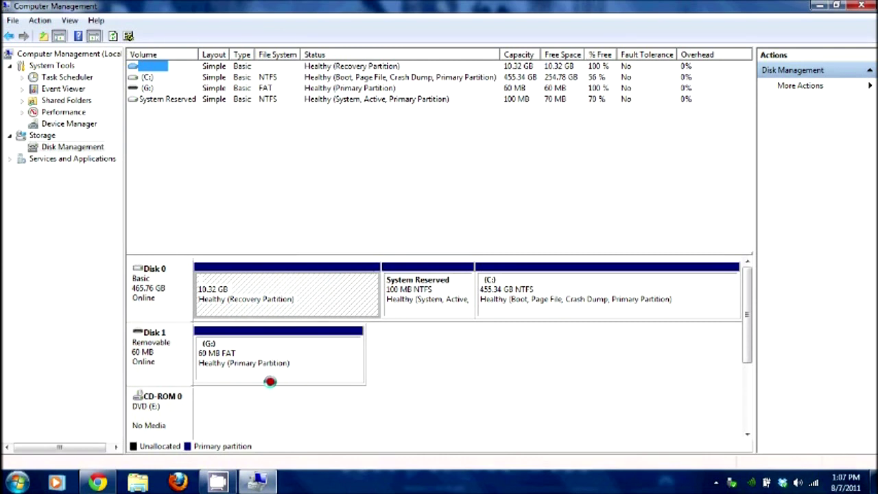
pyautogui.click(159, 351)
pyautogui.click(291, 363)
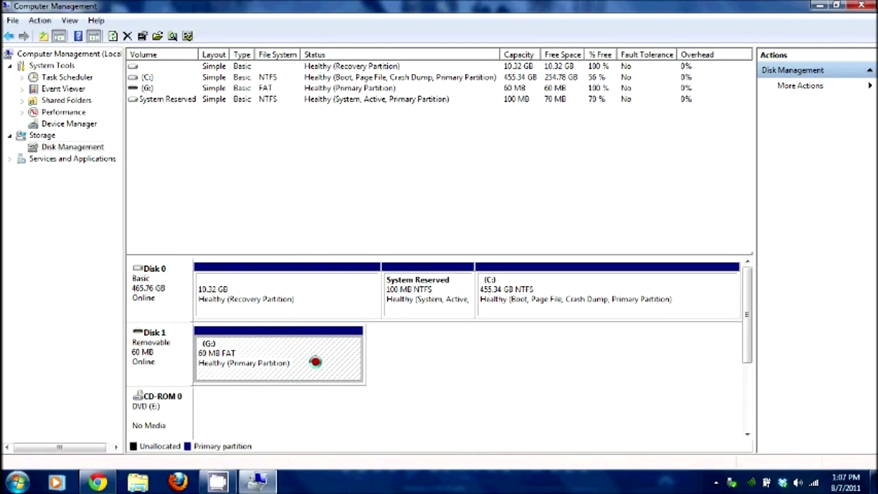
pyautogui.rightClick(305, 357)
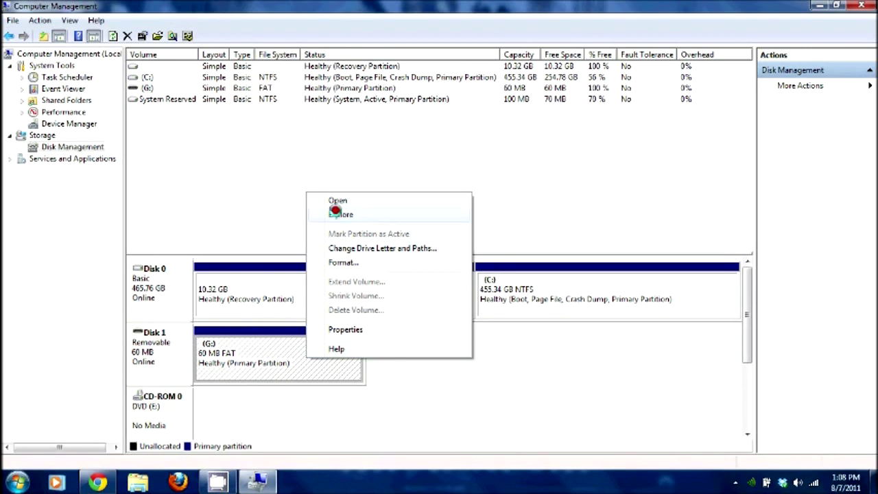
pyautogui.click(341, 199)
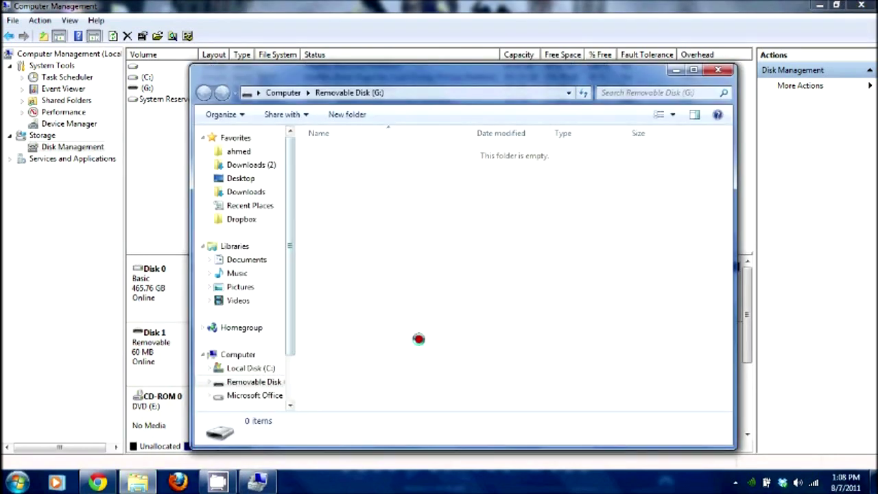
pyautogui.moveTo(242, 274)
pyautogui.click(718, 70)
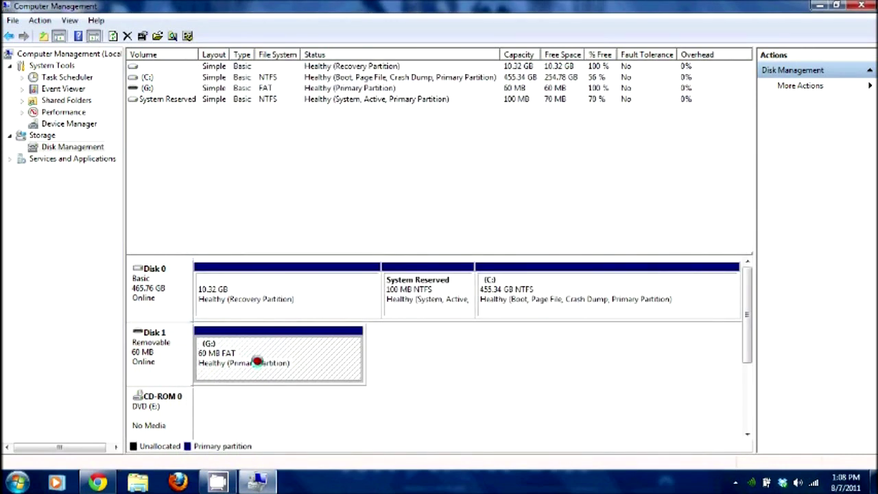
pyautogui.rightClick(258, 360)
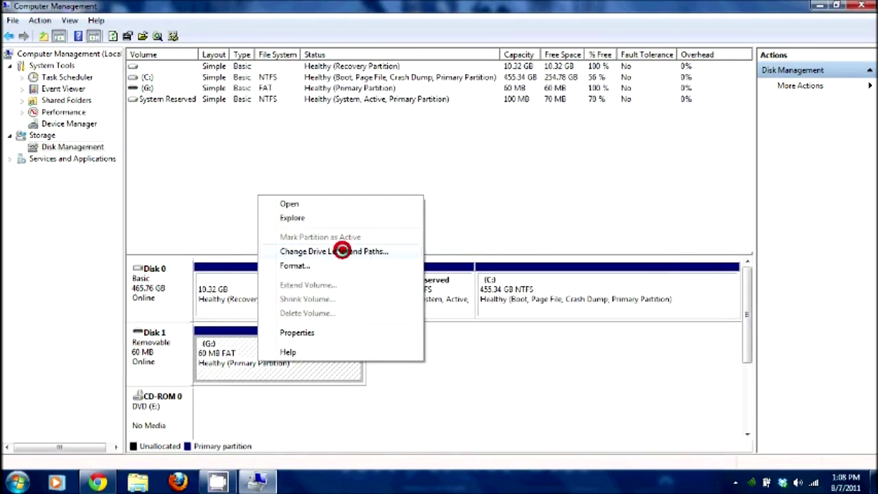
# Start changing G:'s drive letter and browse the available letters
pyautogui.click(343, 252)
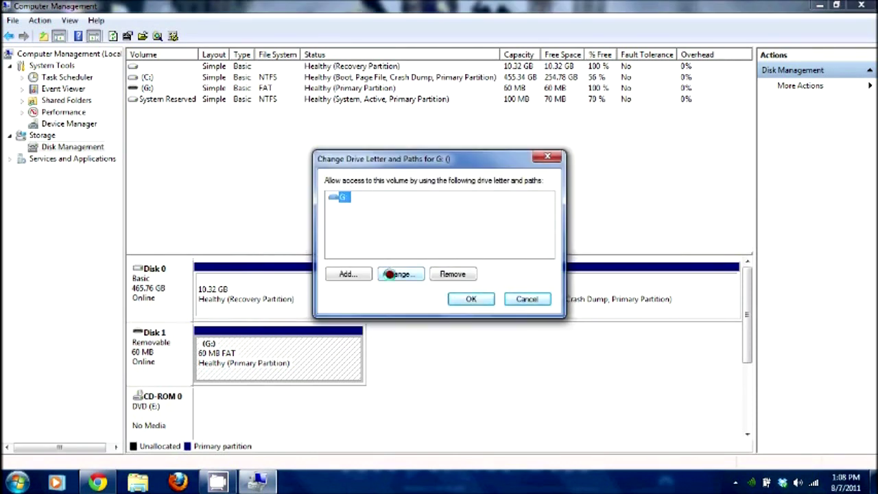
pyautogui.click(390, 274)
pyautogui.click(556, 217)
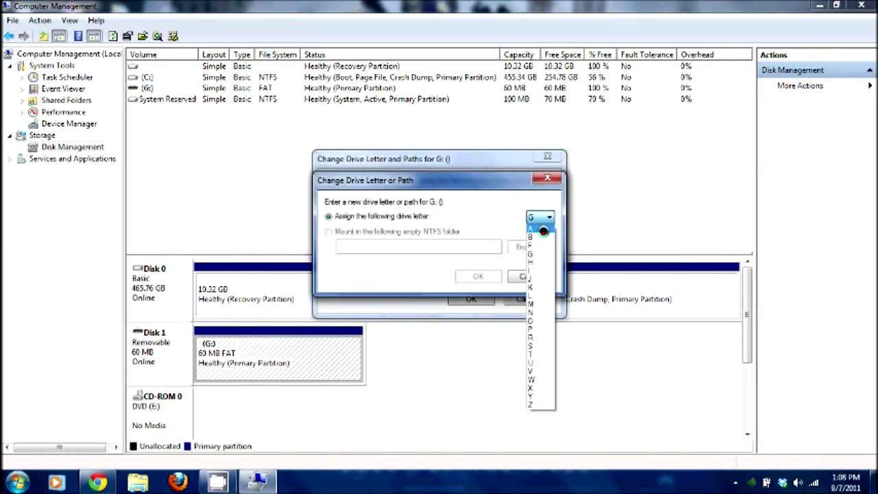
pyautogui.click(536, 330)
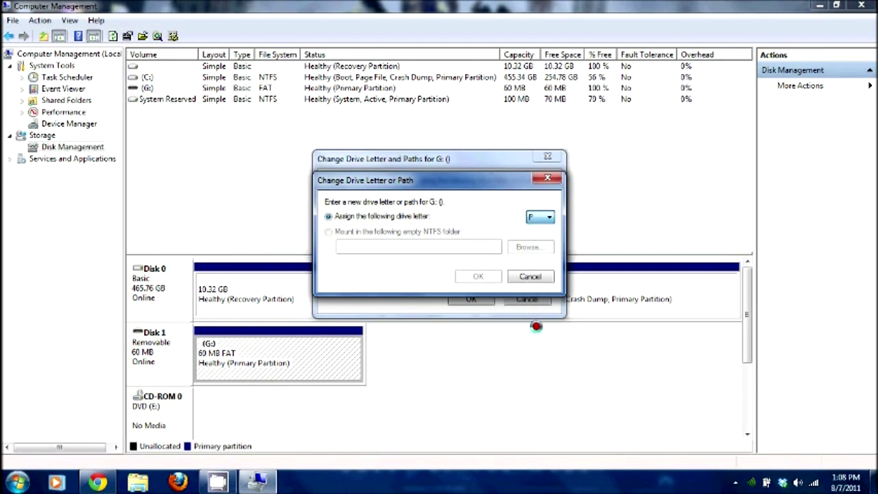
# Open the removable G: drive in Explorer, then close the drive window
pyautogui.click(139, 482)
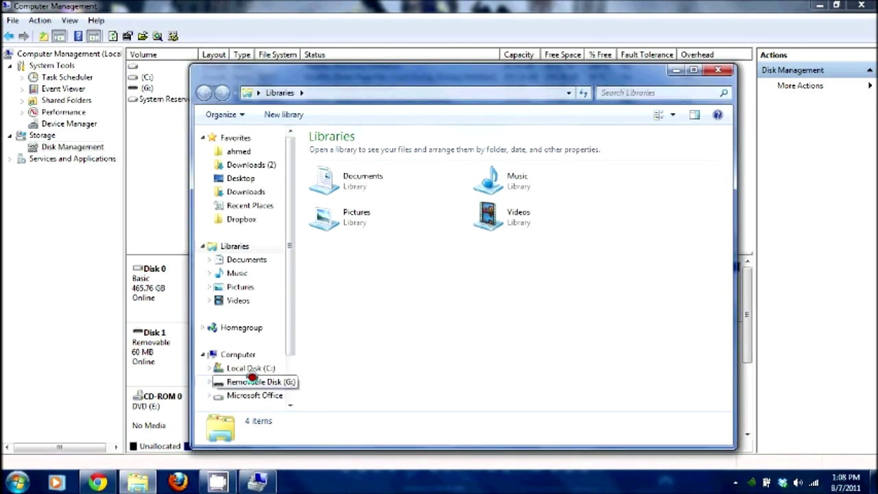
pyautogui.click(250, 382)
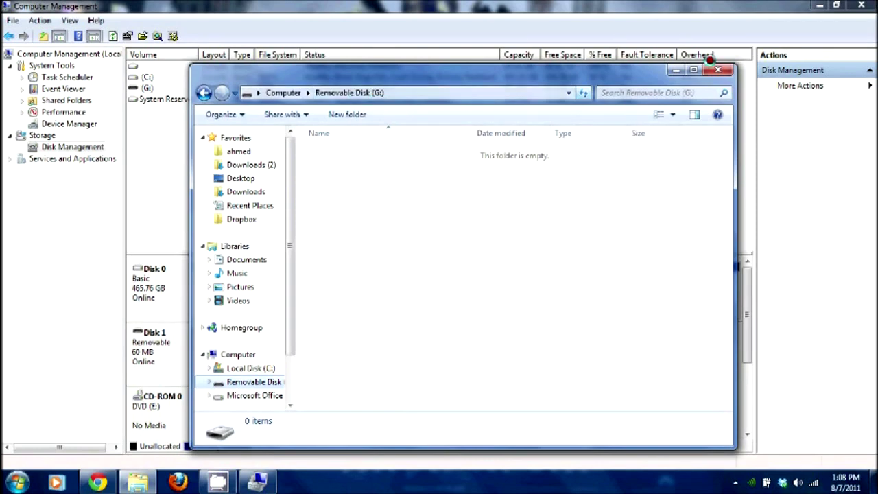
pyautogui.click(675, 71)
pyautogui.click(147, 483)
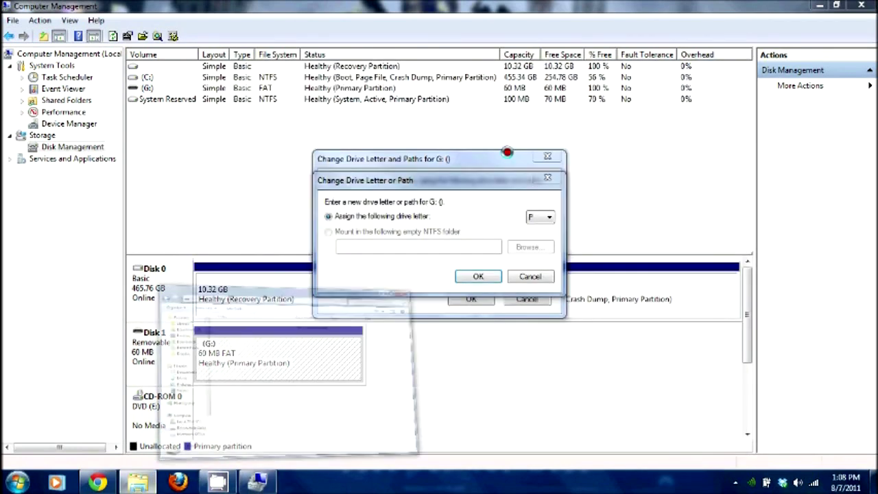
pyautogui.click(716, 70)
# Pick O as the new drive letter for G: and confirm with OK
pyautogui.click(544, 218)
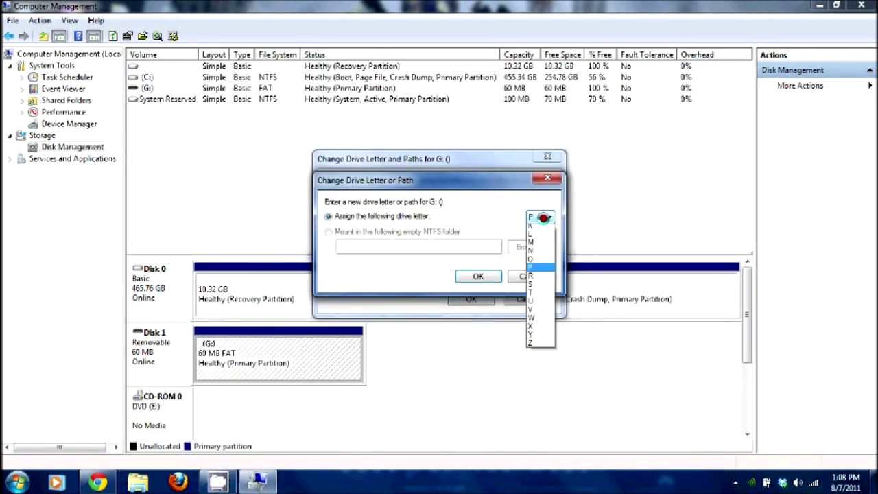
pyautogui.click(523, 314)
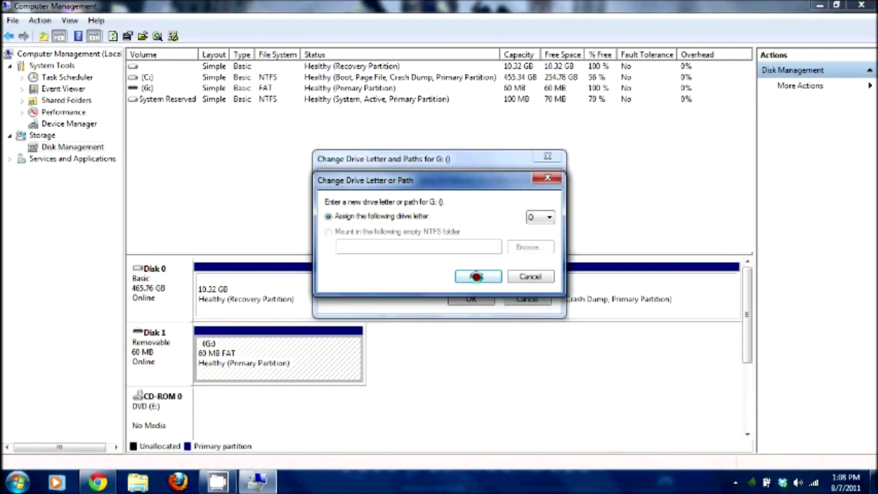
pyautogui.click(478, 275)
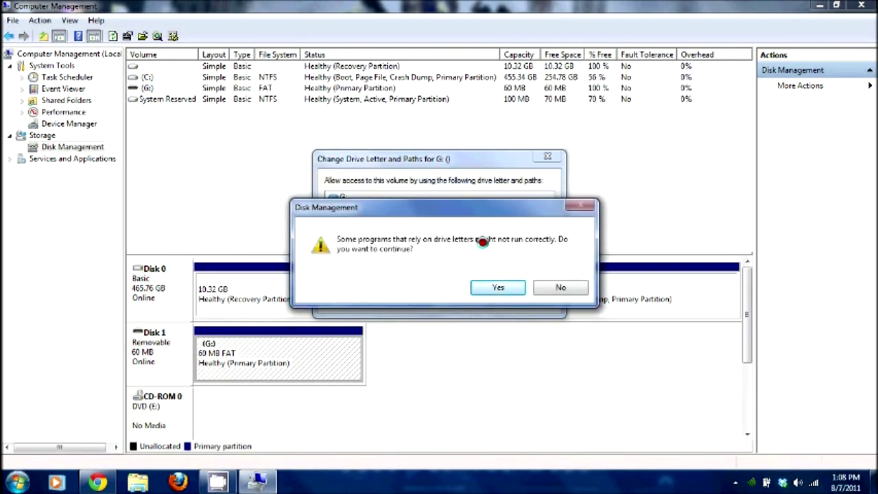
# Accept the warning, skip scanning, and confirm Removable Disk (O:) is empty in Explorer
pyautogui.click(479, 285)
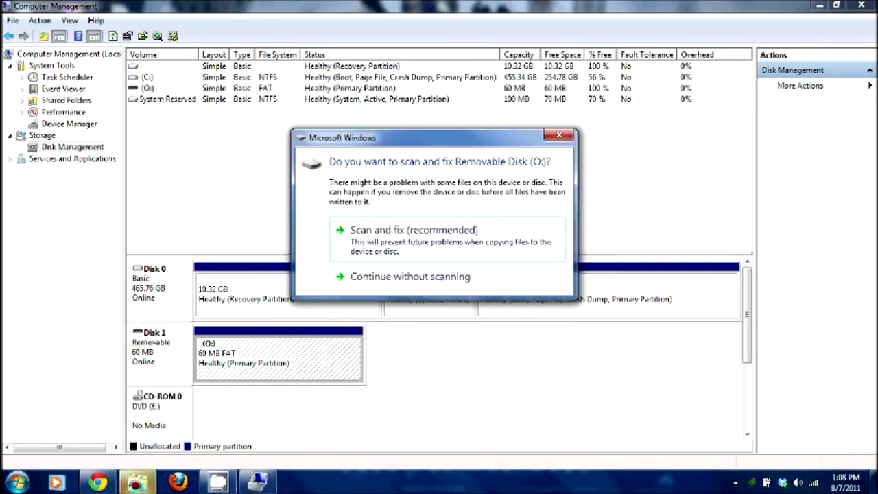
pyautogui.click(387, 276)
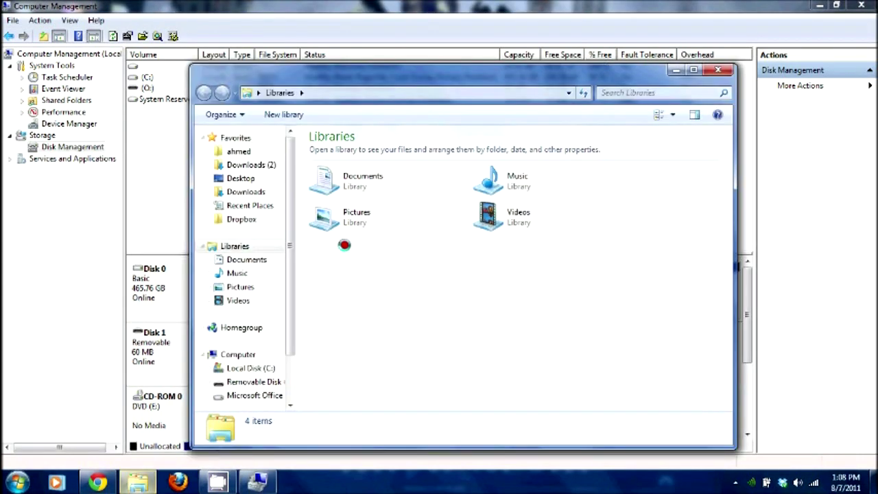
pyautogui.click(250, 382)
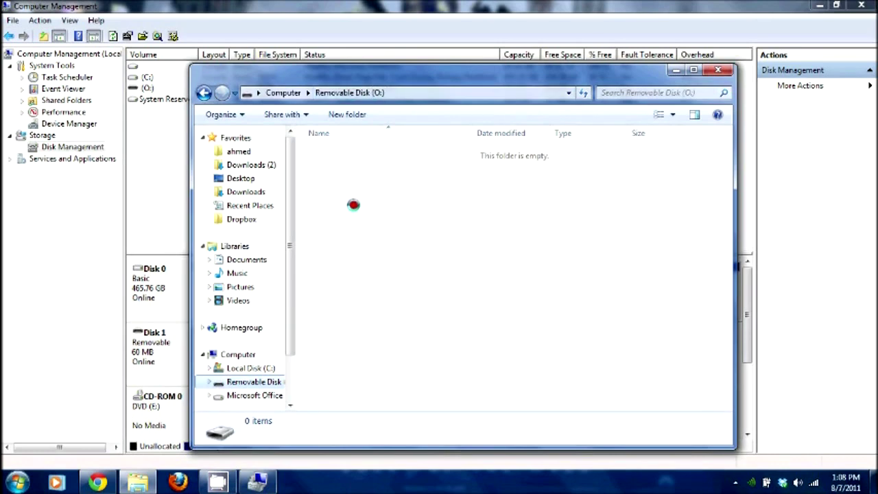
pyautogui.click(720, 70)
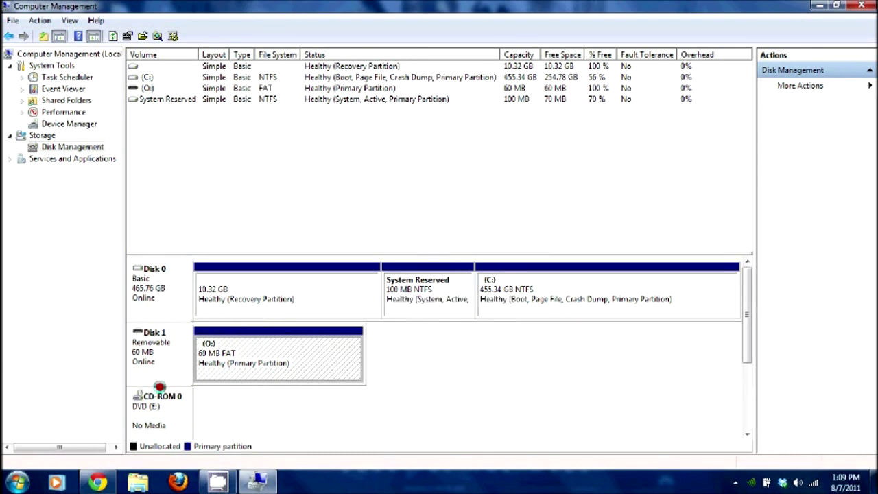
# Select the recovery, C: and System Reserved partitions in turn in Disk Management
pyautogui.click(159, 408)
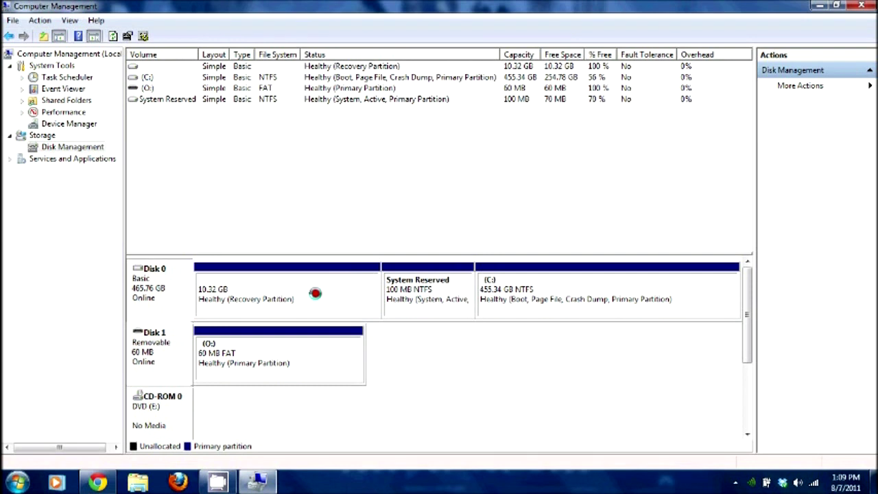
pyautogui.click(286, 290)
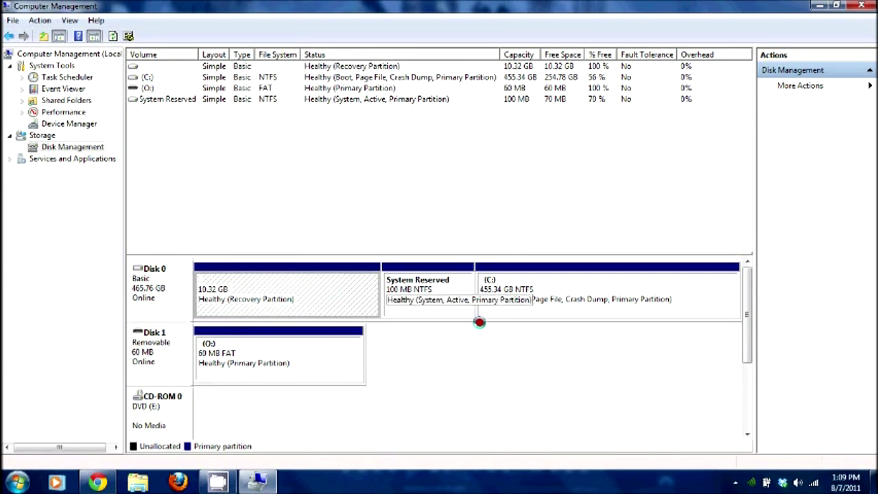
pyautogui.click(600, 297)
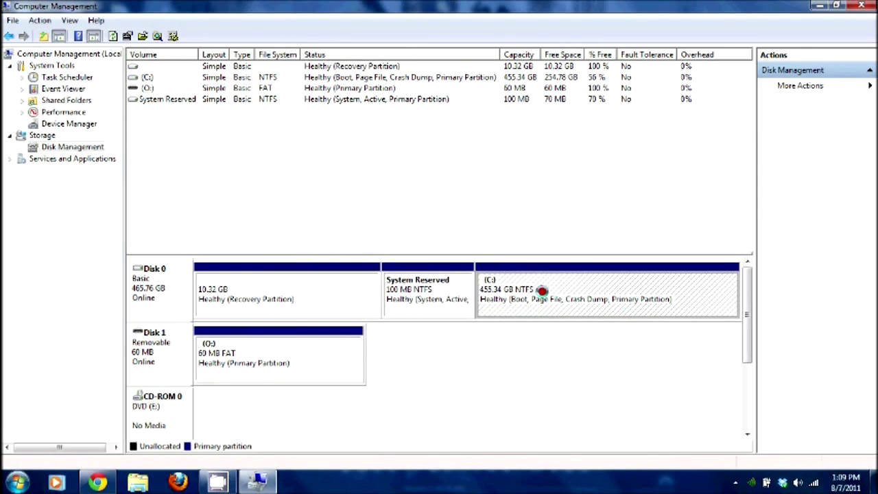
pyautogui.click(430, 297)
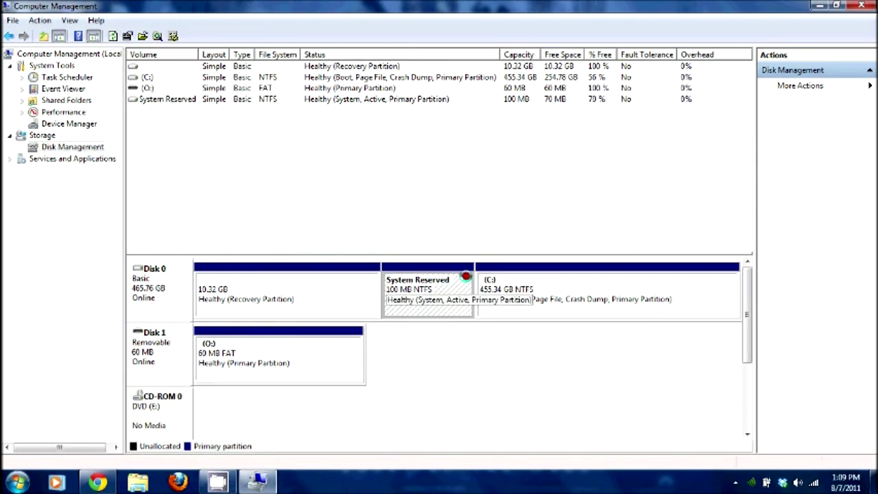
pyautogui.click(226, 287)
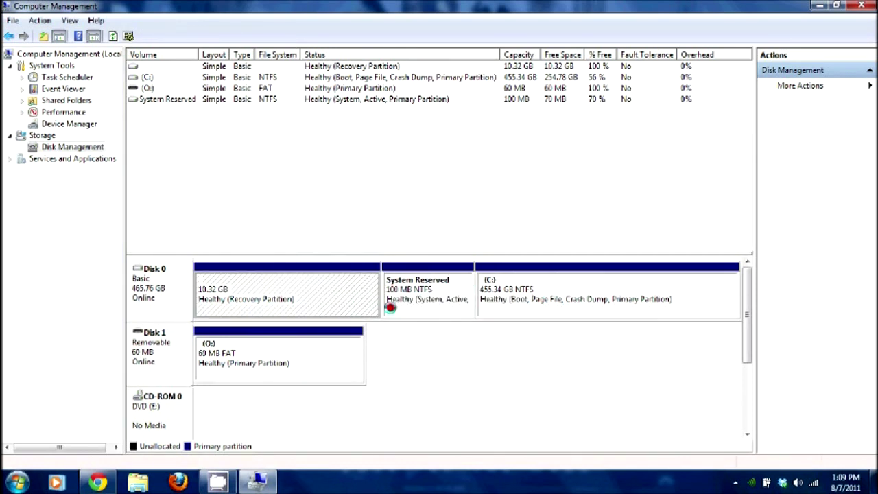
# View the context menus for System Reserved, C: and O:, then open the Start menu
pyautogui.rightClick(451, 287)
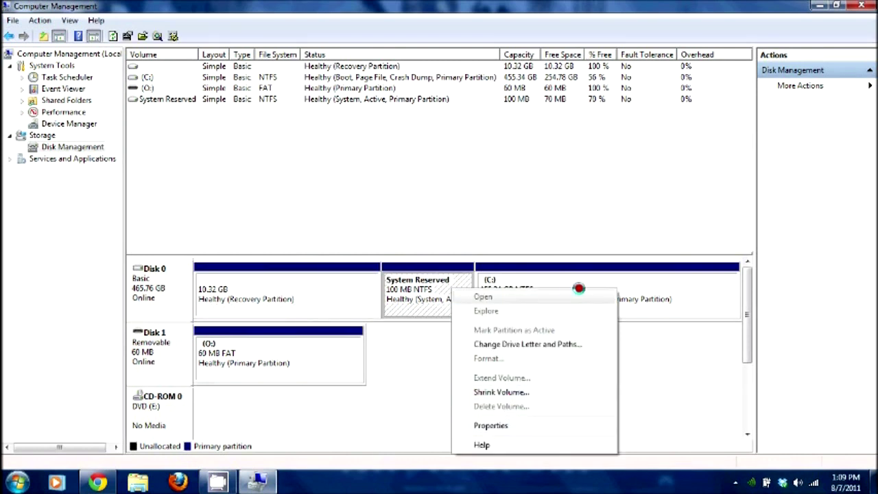
pyautogui.rightClick(681, 280)
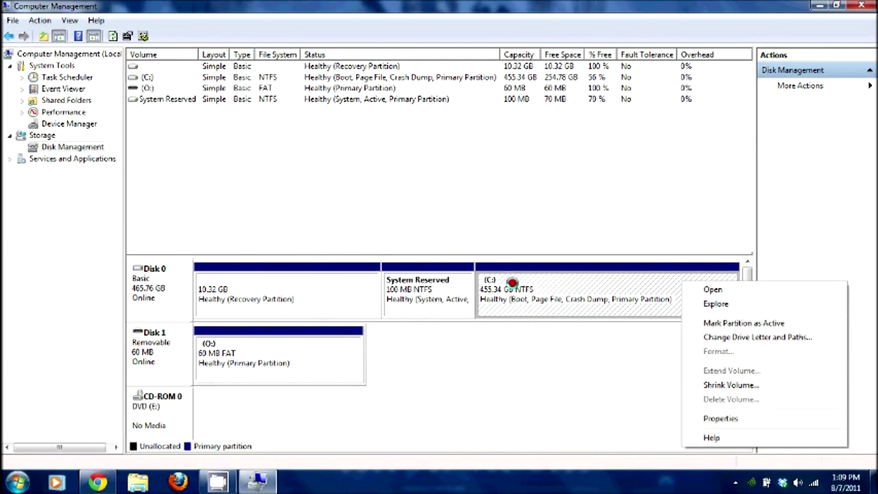
pyautogui.click(317, 289)
pyautogui.click(581, 305)
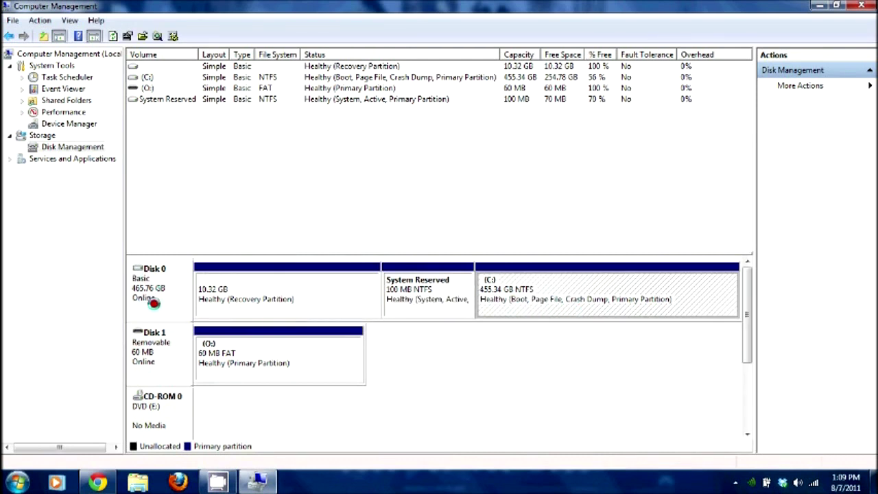
pyautogui.rightClick(250, 370)
pyautogui.click(203, 414)
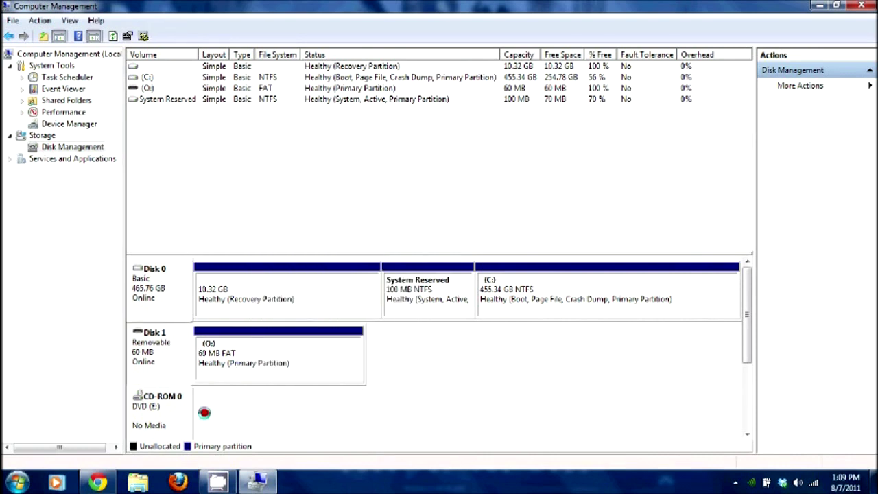
pyautogui.click(17, 482)
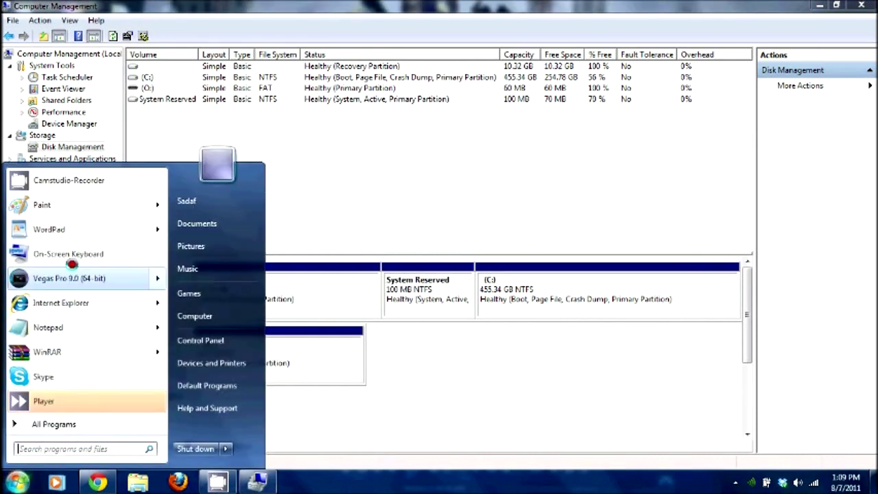
# Write 'trial on how the partition works' in WordPad and save it as Document on Removable Disk (O:)
pyautogui.click(70, 233)
pyautogui.write('trial on how the partition works')
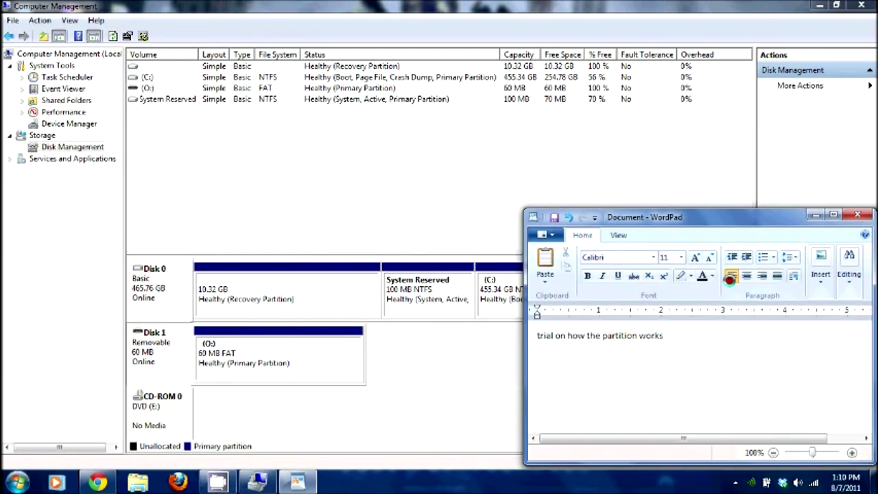
pyautogui.click(553, 217)
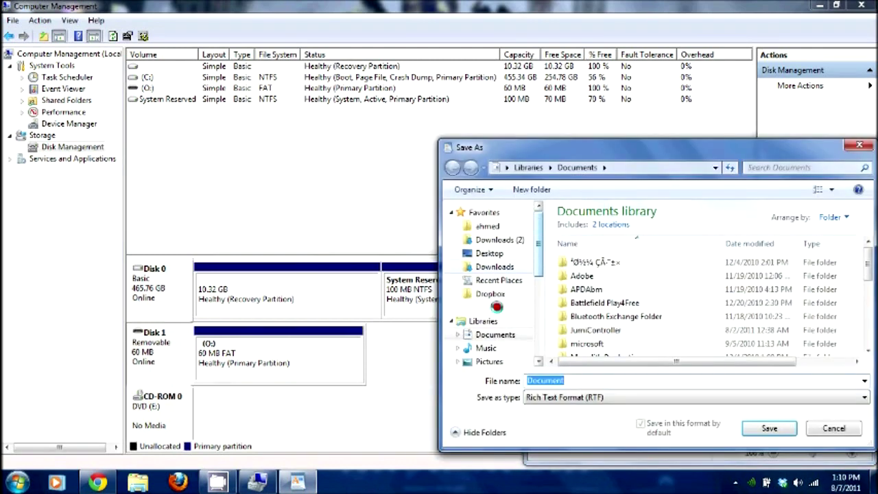
pyautogui.scroll(-1, 538, 320)
pyautogui.scroll(-3, 536, 302)
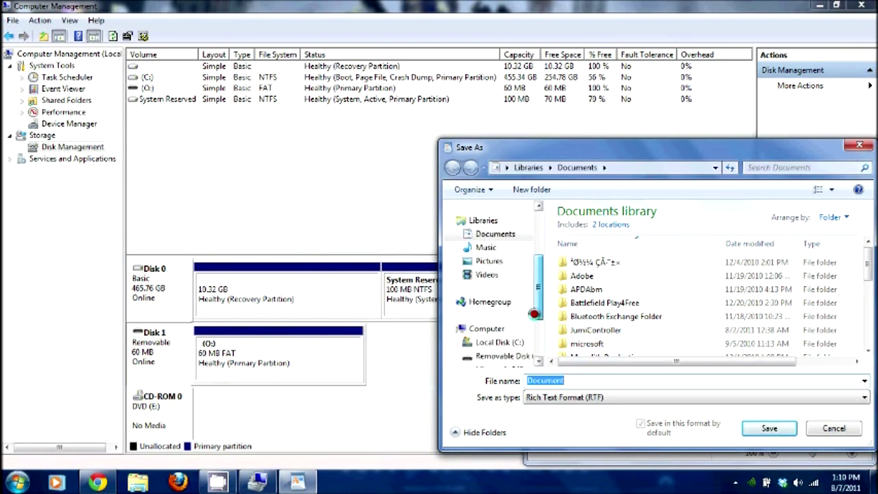
pyautogui.scroll(-1, 531, 322)
pyautogui.click(517, 316)
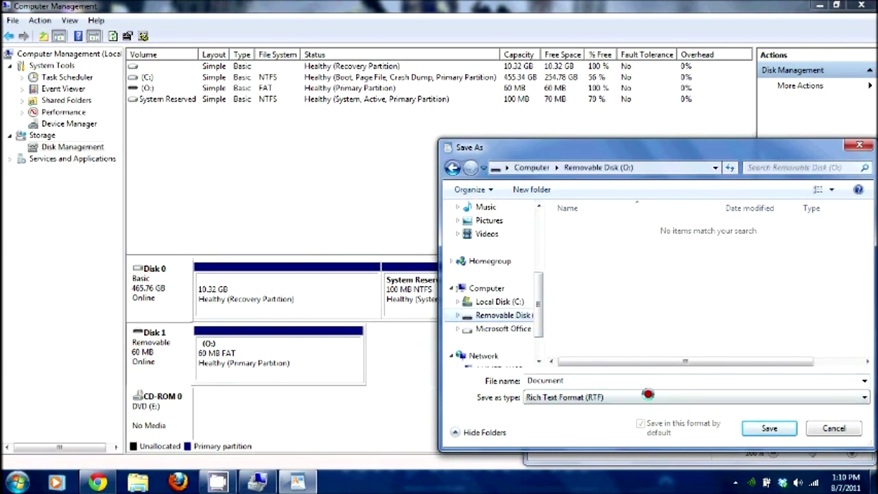
pyautogui.click(769, 428)
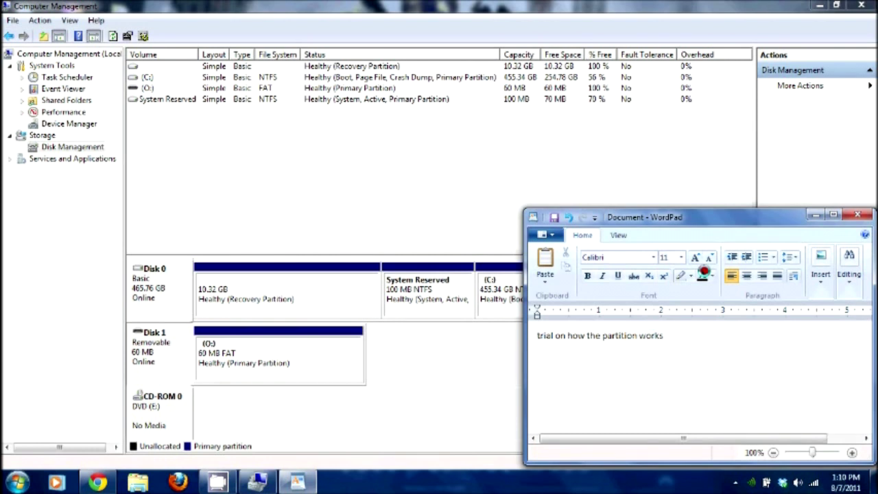
pyautogui.click(858, 215)
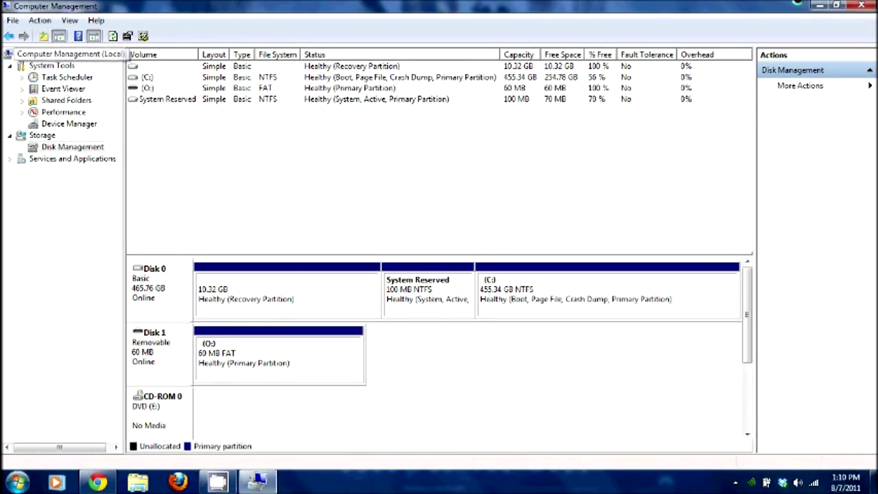
# Close Computer Management, check Document is on Removable Disk (O:) in Explorer, then open Start
pyautogui.click(862, 6)
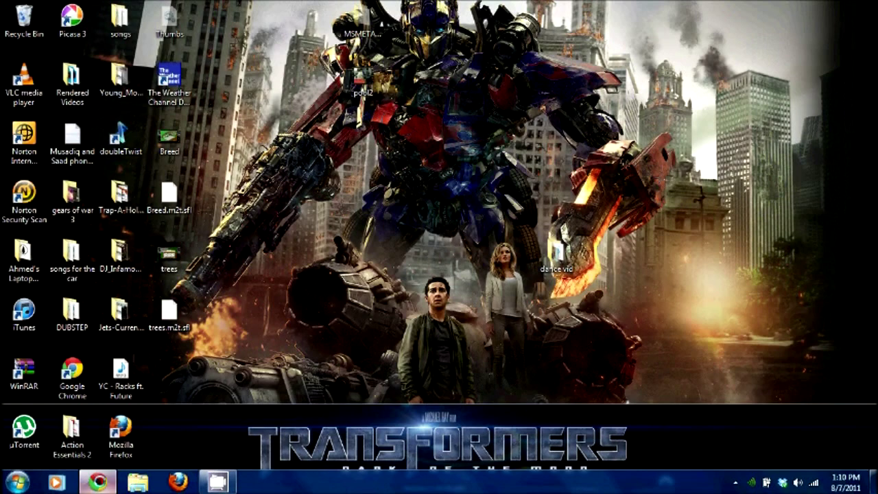
pyautogui.click(137, 482)
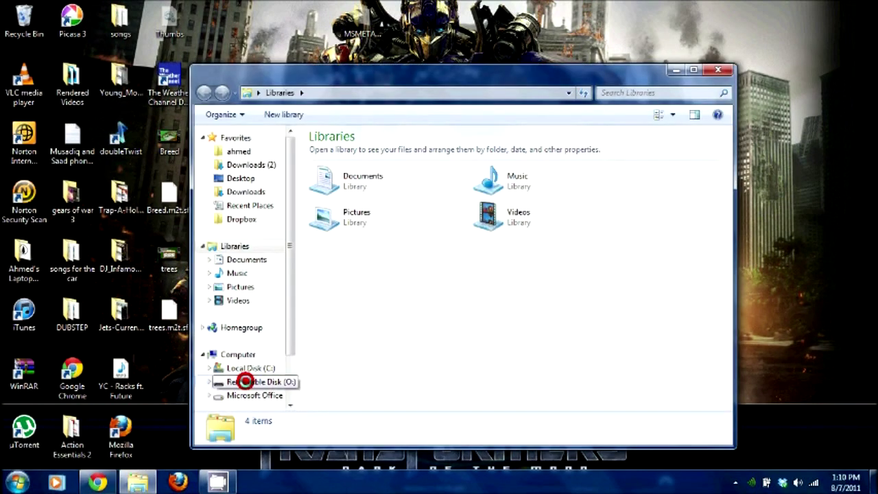
pyautogui.click(226, 381)
pyautogui.click(348, 153)
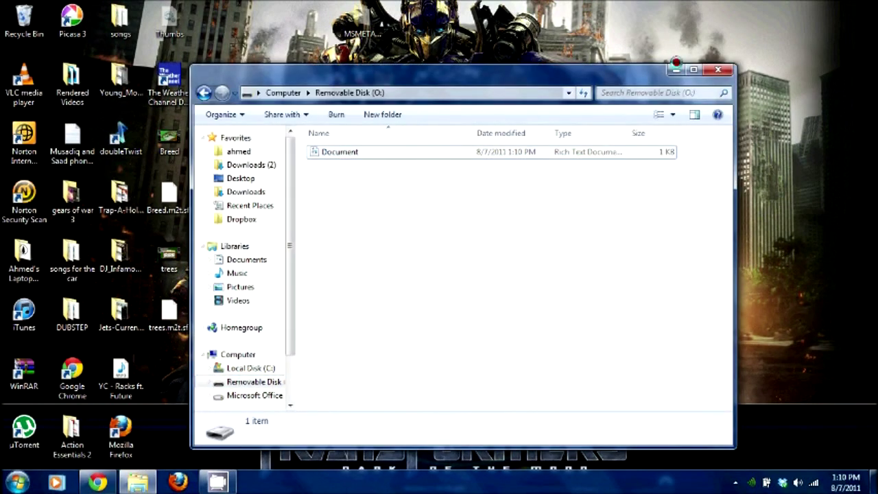
pyautogui.click(718, 69)
pyautogui.press('super')
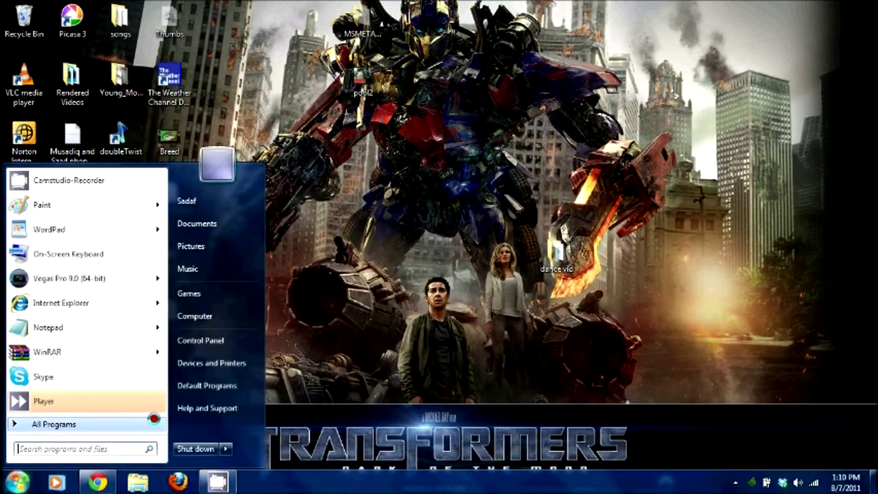
# Reopen Computer Management via Computer > Manage, maximized, showing Disk Management
pyautogui.rightClick(199, 313)
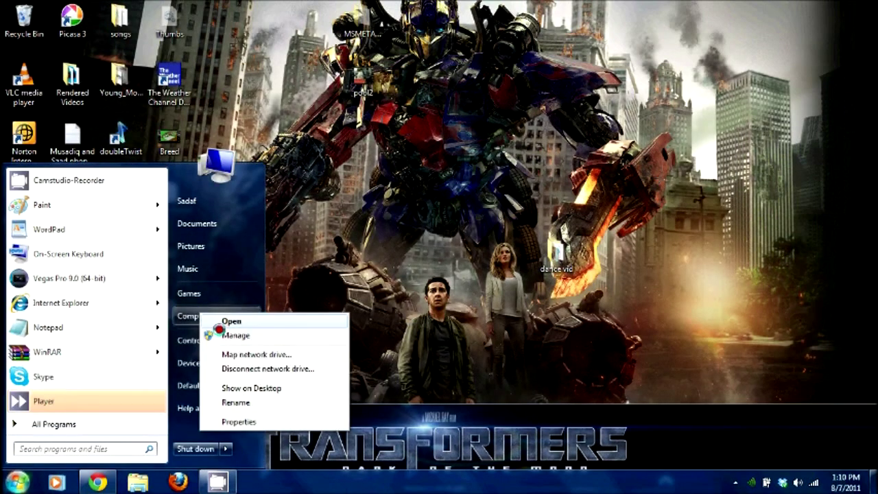
pyautogui.click(232, 335)
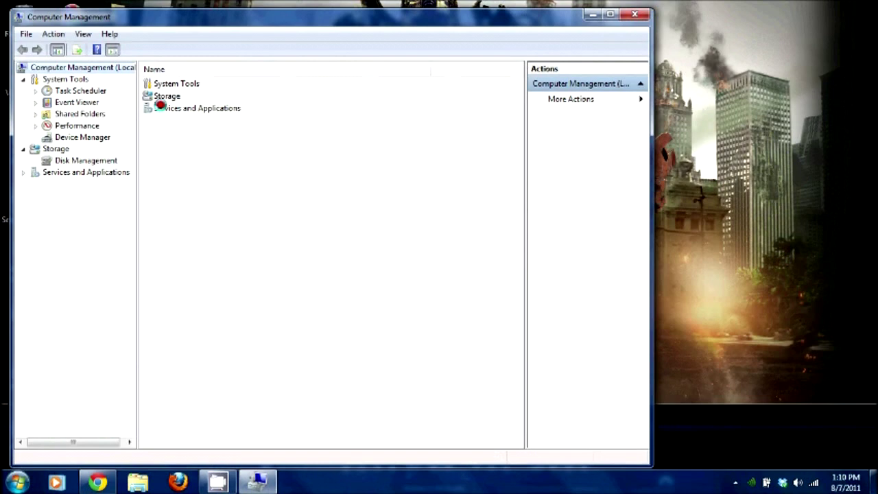
pyautogui.doubleClick(313, 14)
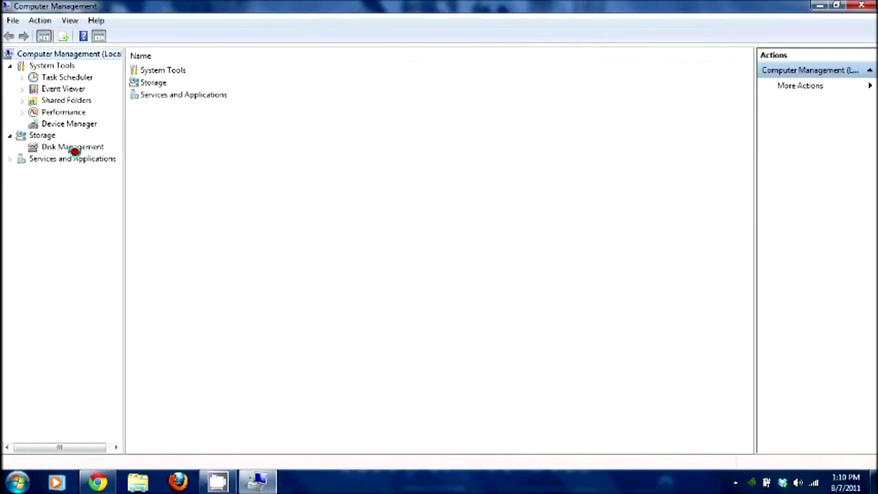
pyautogui.click(71, 151)
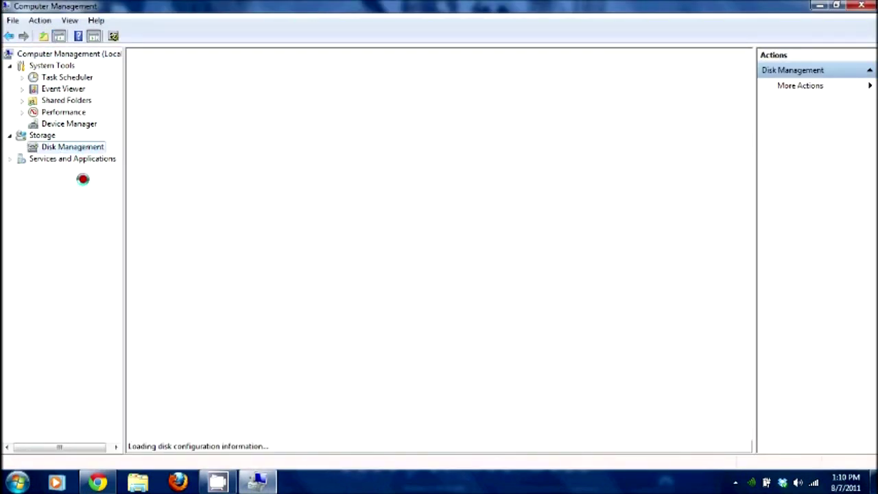
# Check the O: partition's options, then open the removable Disk 1's SD reader properties
pyautogui.click(273, 368)
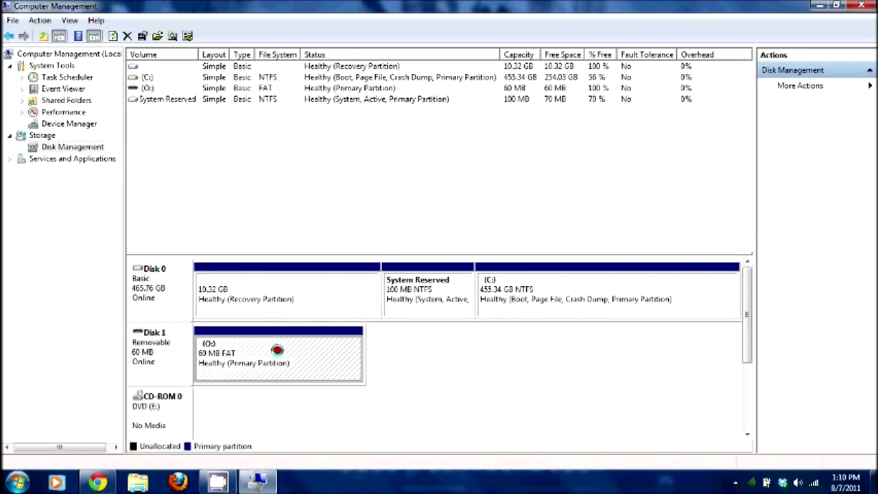
pyautogui.rightClick(262, 349)
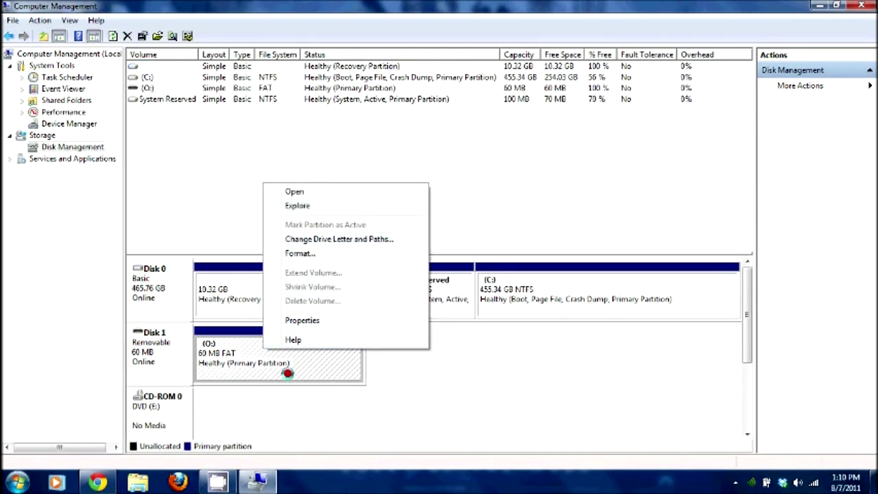
pyautogui.click(279, 382)
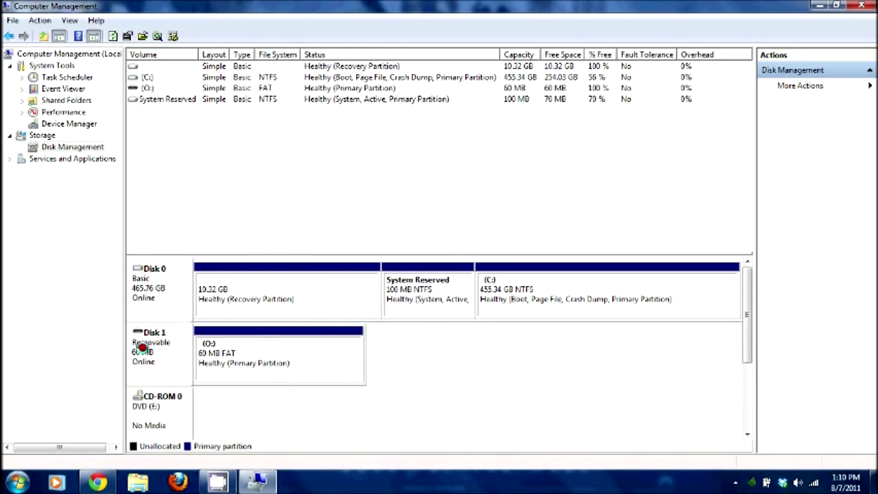
pyautogui.rightClick(145, 350)
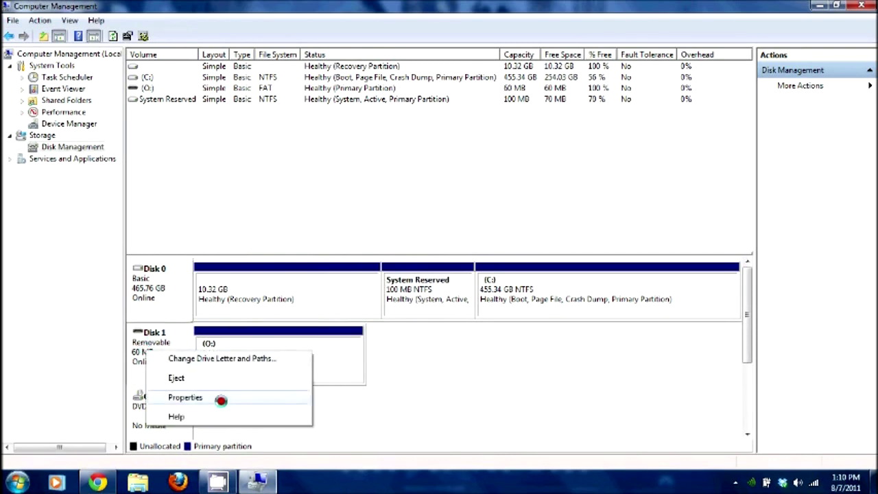
pyautogui.click(220, 397)
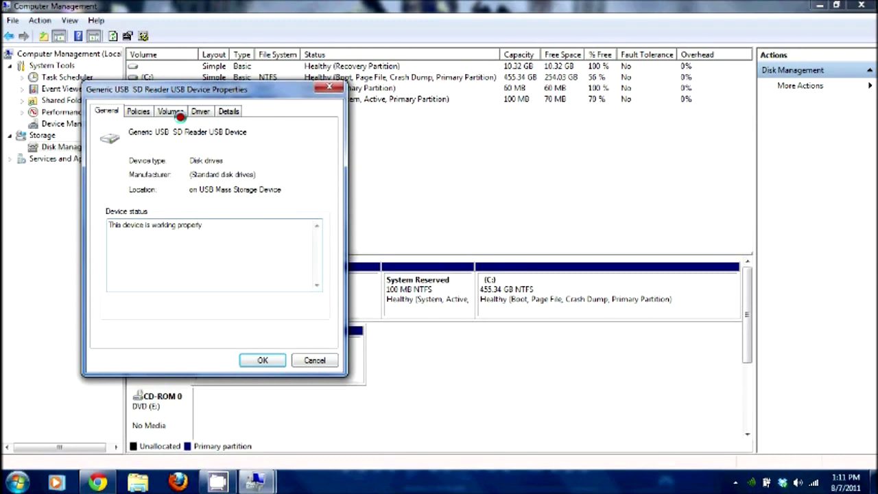
# Review the Generic USB SD Reader's Policies, Volumes, Driver and Details (Device description), then close it
pyautogui.click(140, 110)
pyautogui.click(172, 113)
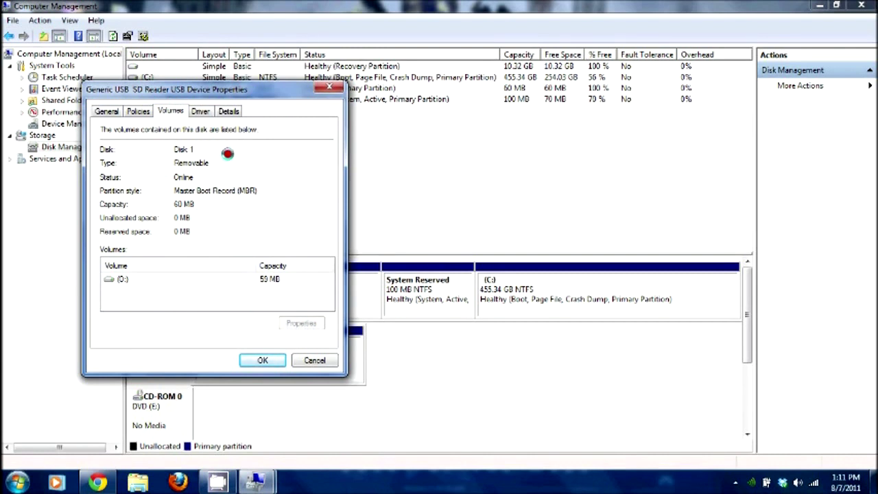
pyautogui.click(199, 111)
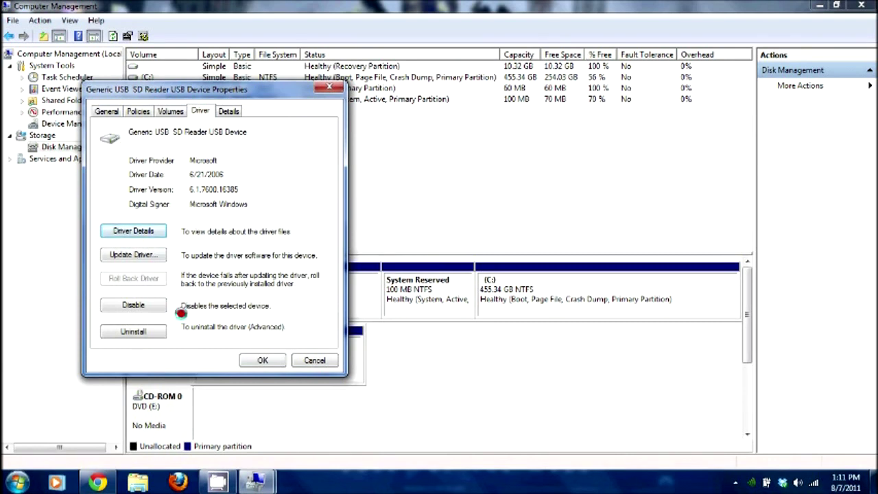
pyautogui.click(229, 110)
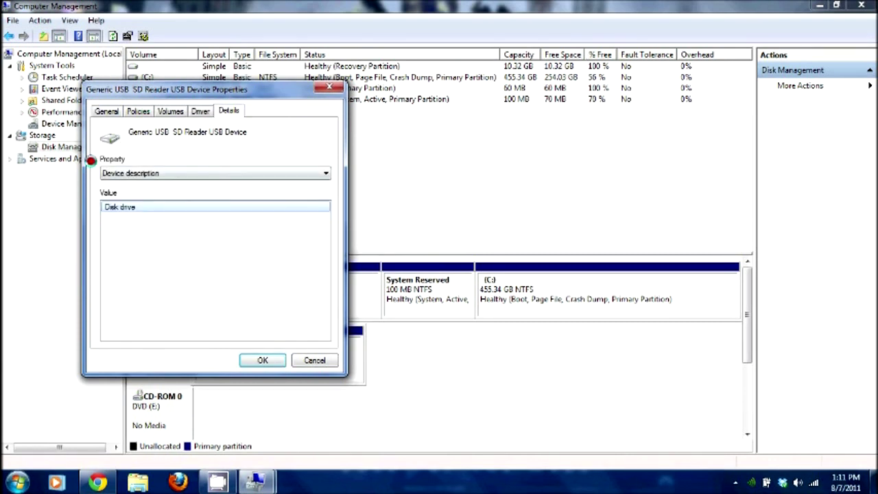
pyautogui.click(144, 173)
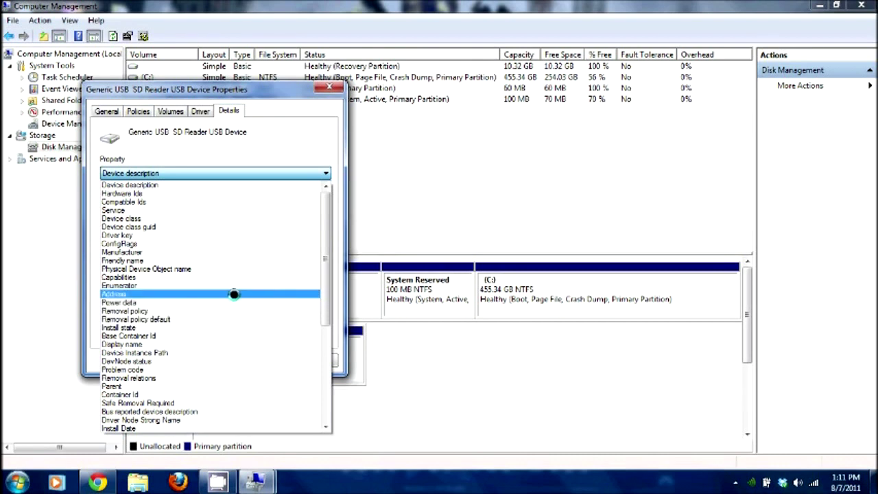
pyautogui.click(237, 186)
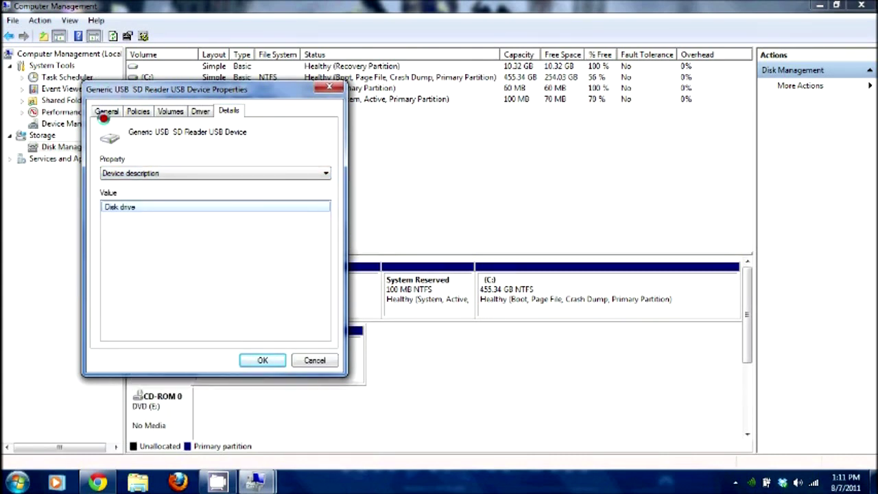
pyautogui.click(105, 113)
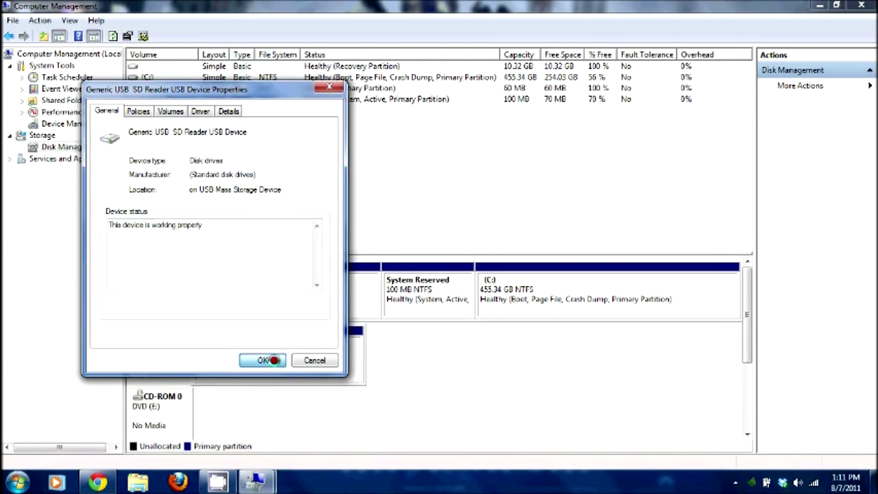
pyautogui.click(273, 361)
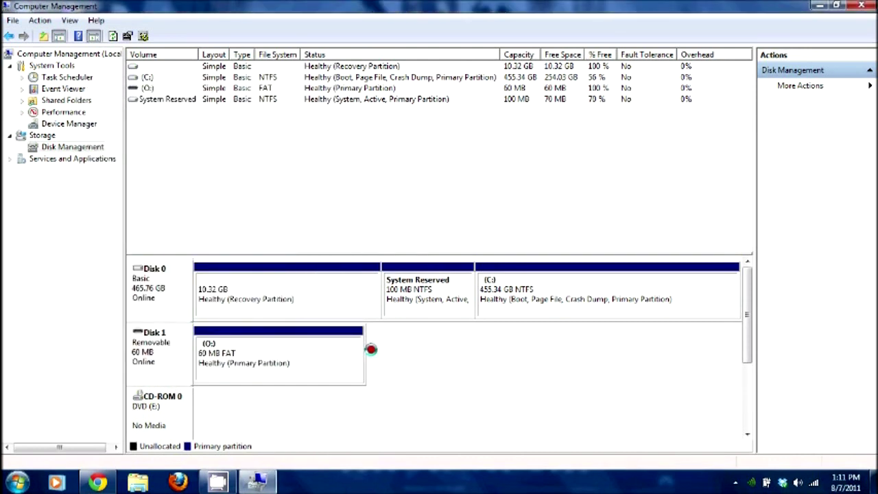